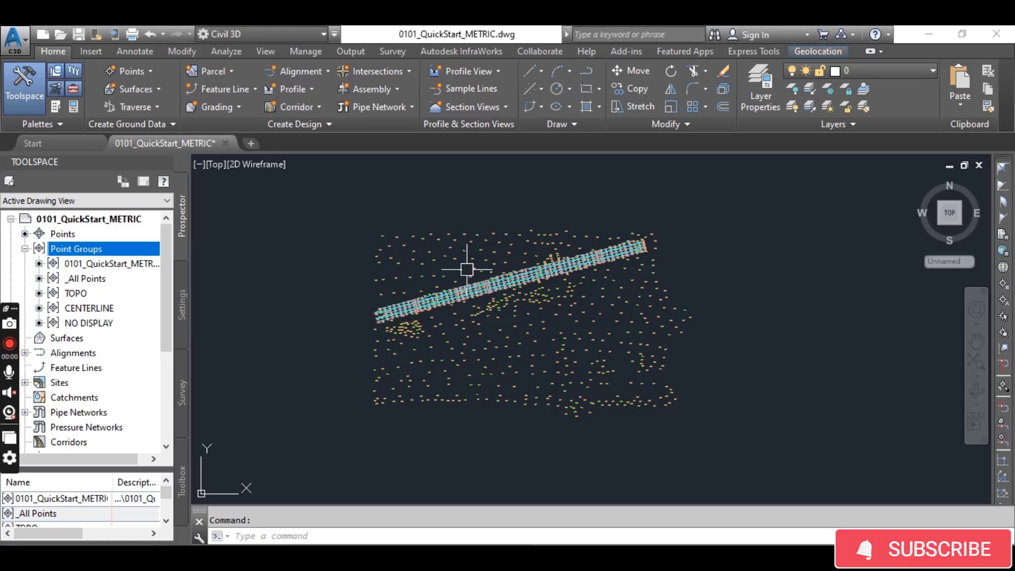
scroll(465, 267, up, 4)
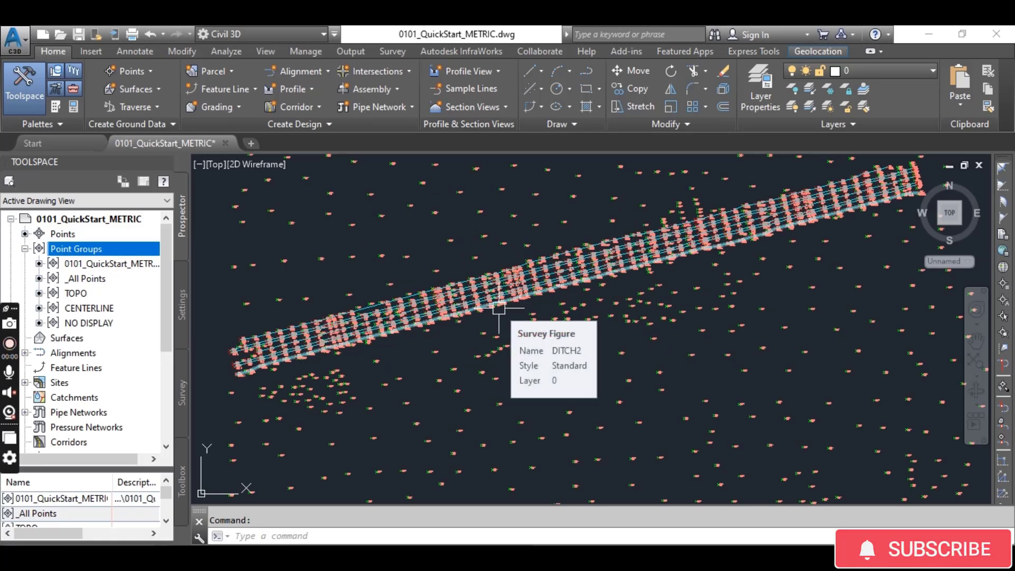
scroll(499, 308, down, 3)
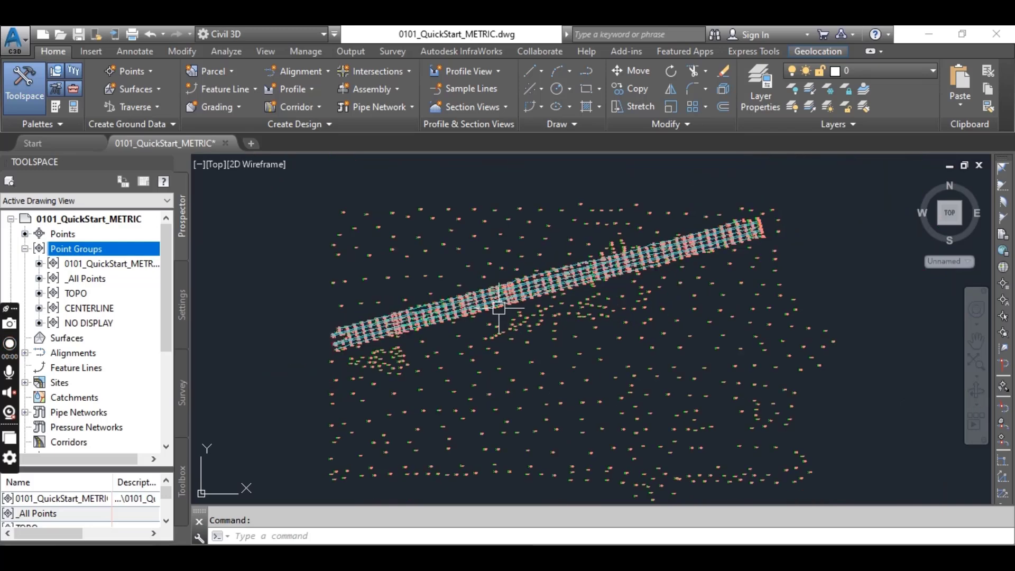
scroll(507, 317, down, 2)
Step: Pan around the drawing to inspect the survey points and the road corridor
middle_drag(517, 333, 503, 294)
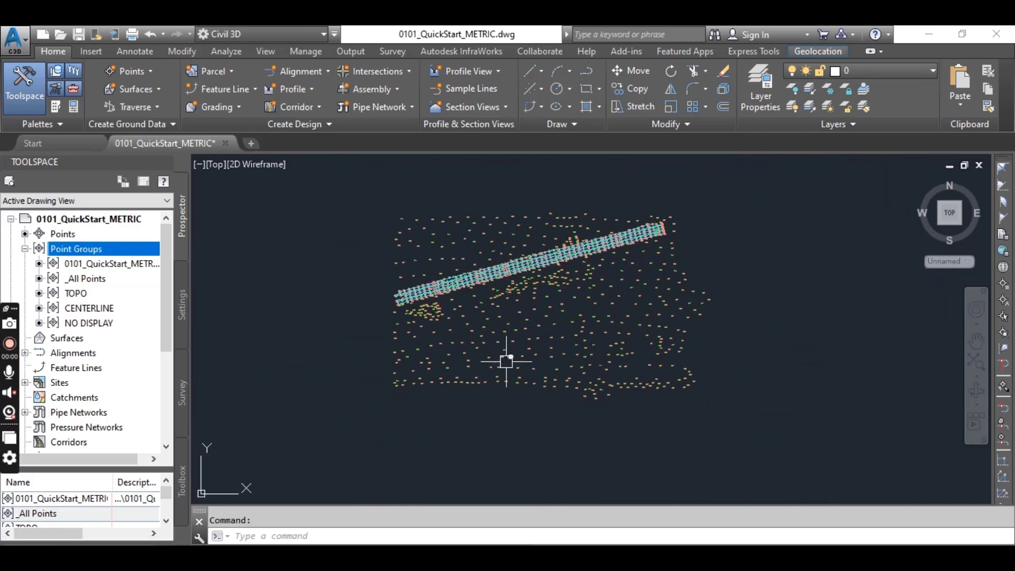
scroll(493, 341, up, 2)
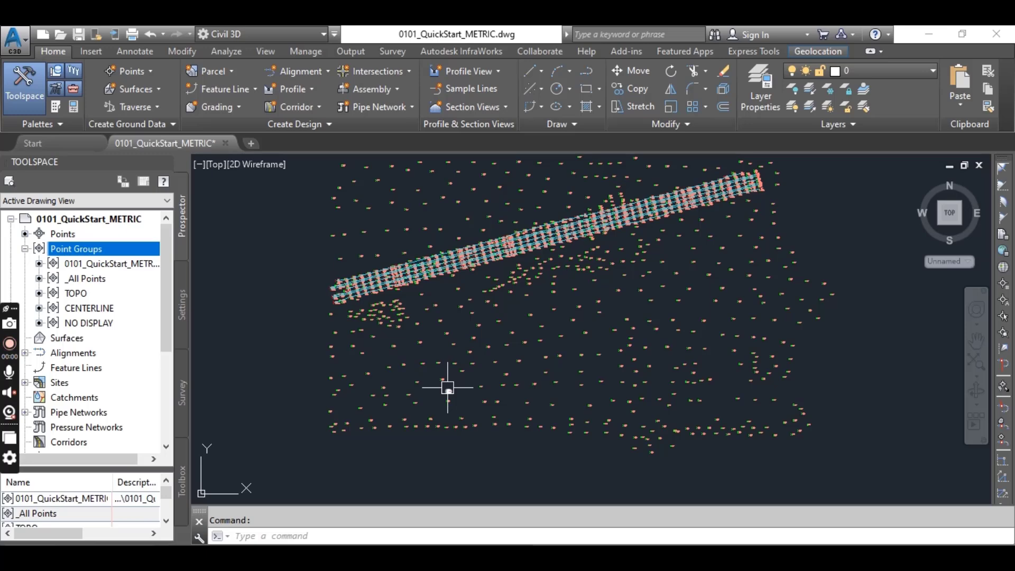
middle_drag(455, 344, 450, 353)
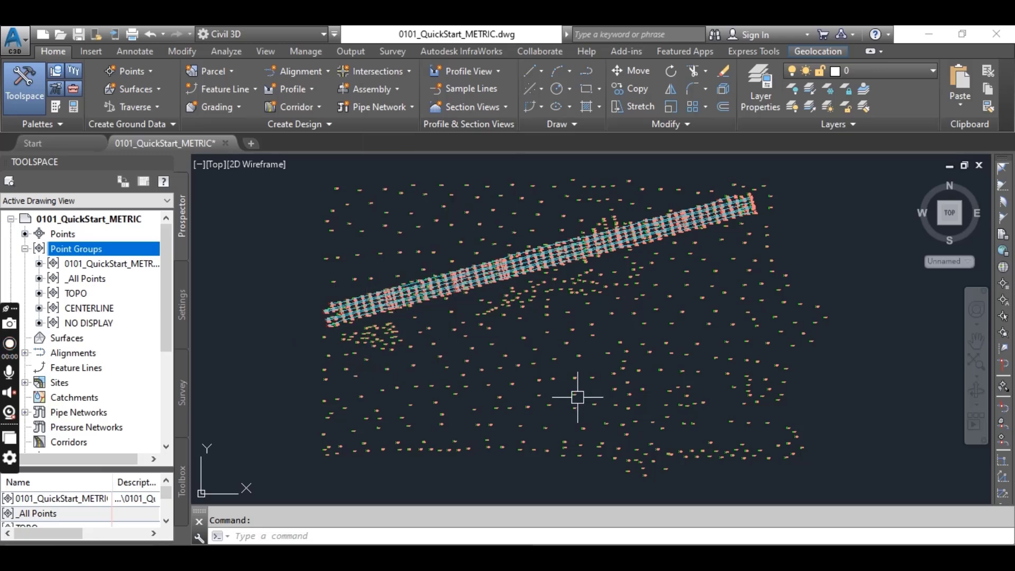
scroll(471, 311, up, 3)
scroll(548, 317, down, 3)
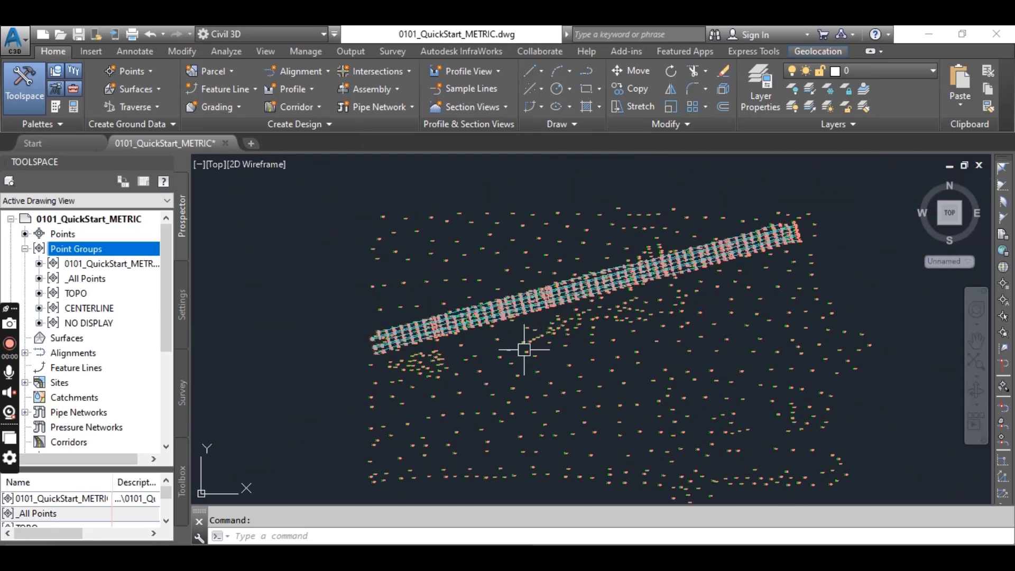
mouse_move(579, 388)
middle_down()
mouse_move(575, 357)
mouse_move(551, 357)
middle_up()
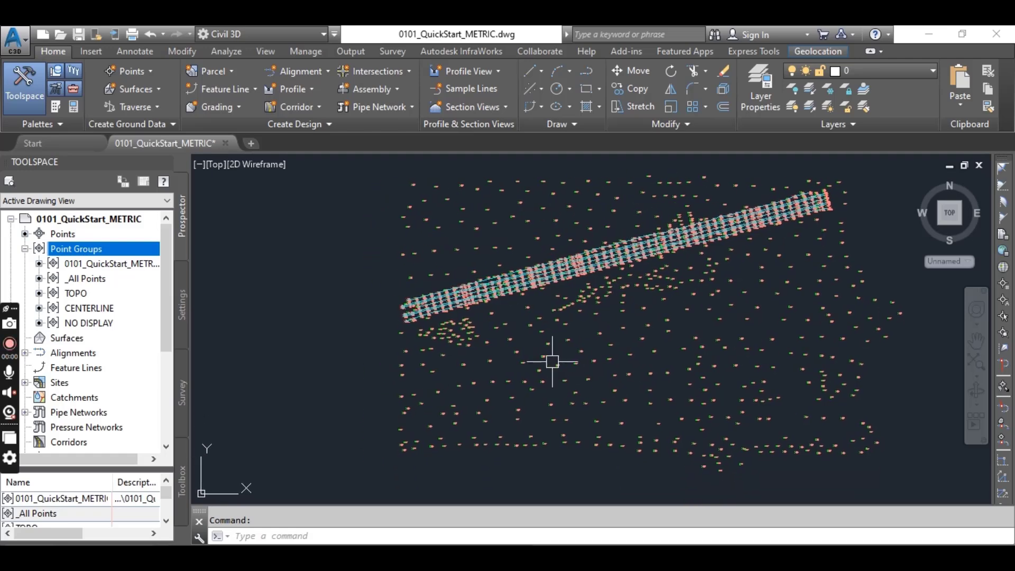
scroll(585, 285, up, 3)
middle_drag(490, 303, 544, 352)
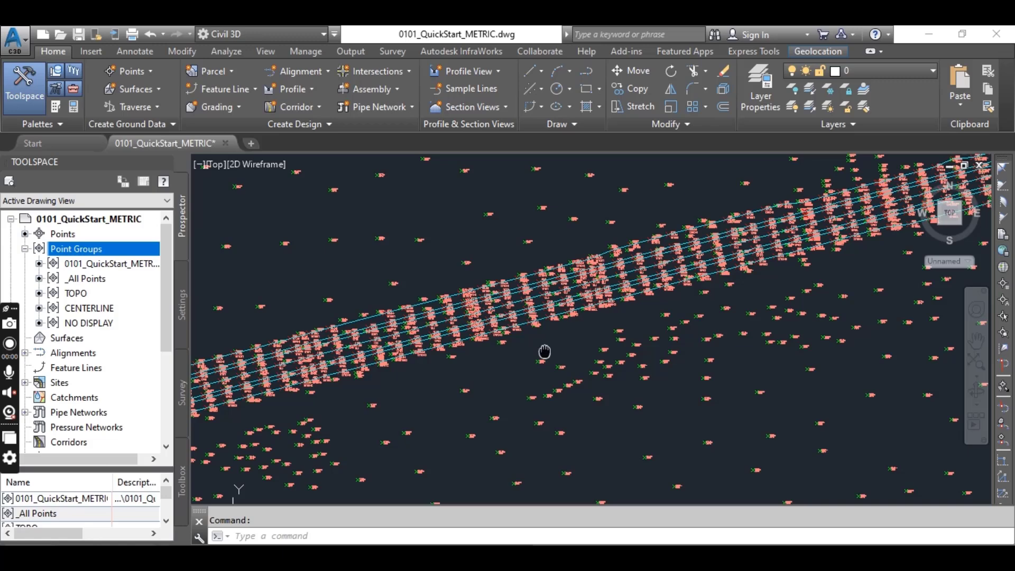
scroll(548, 352, down, 2)
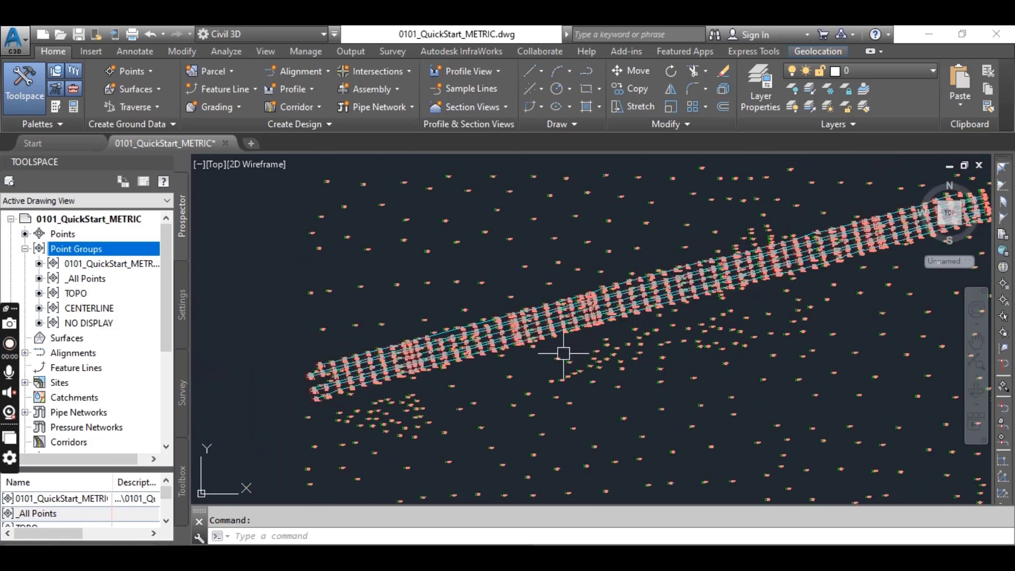
scroll(560, 353, down, 2)
scroll(535, 362, down, 1)
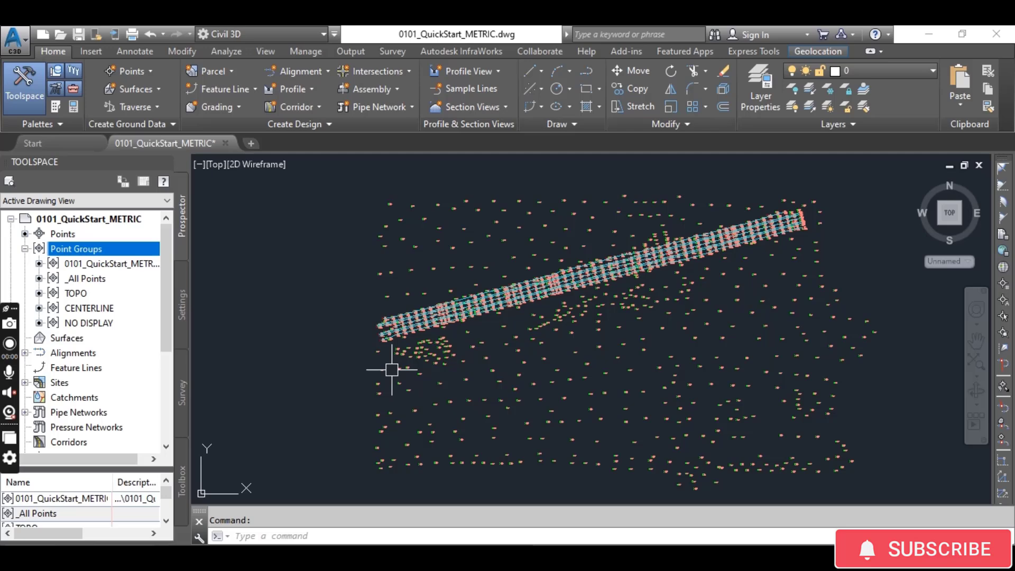
Step: Create a TIN surface named 'Exisitng' with the .25m and 1m contour style
click(143, 91)
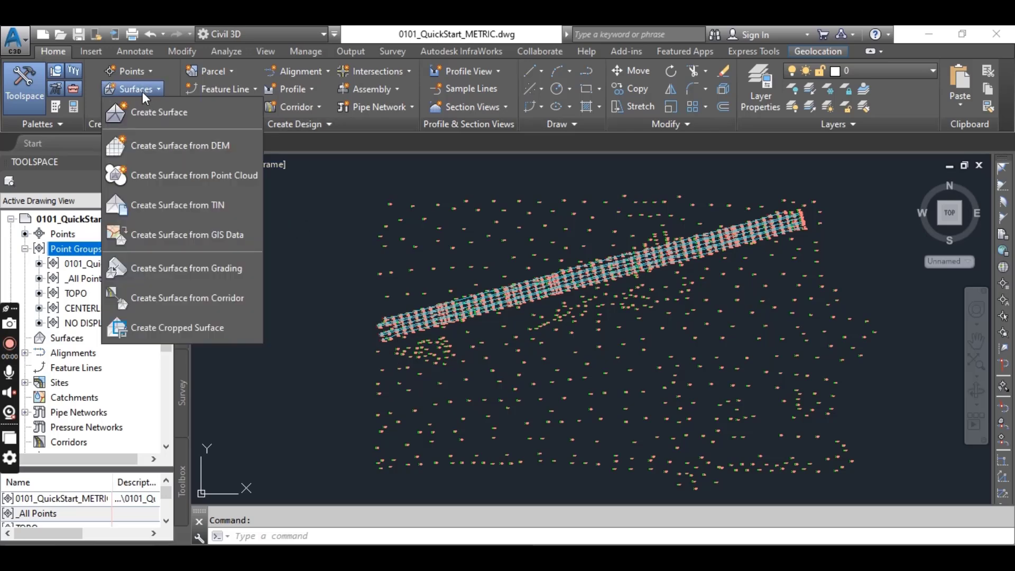
click(166, 117)
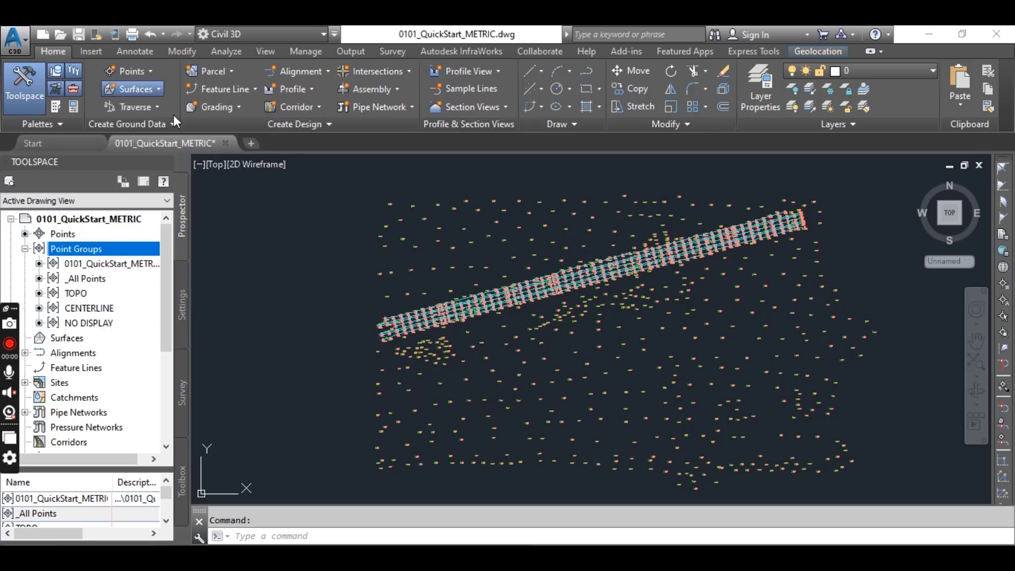
click(643, 254)
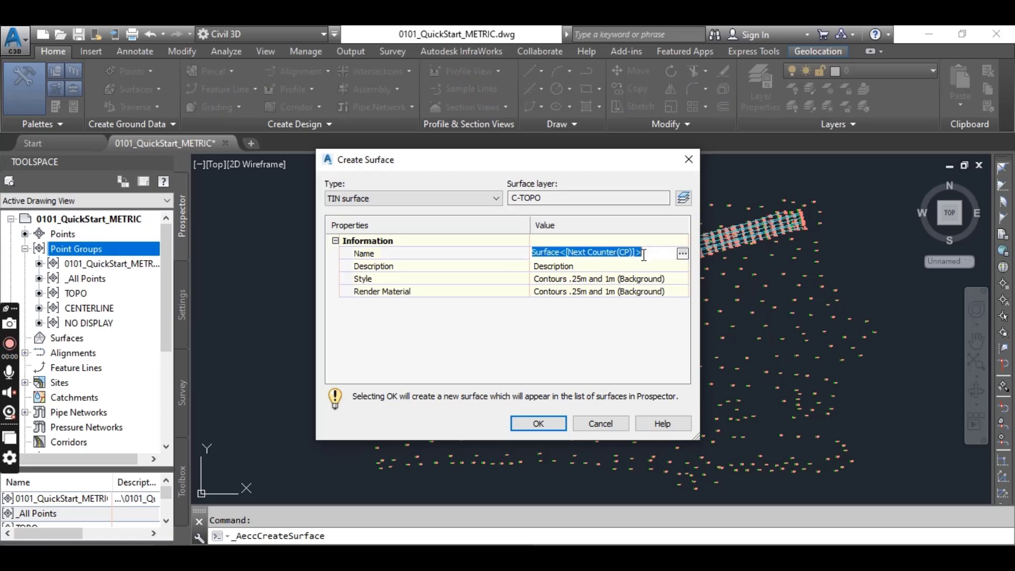
text(Exisitng)
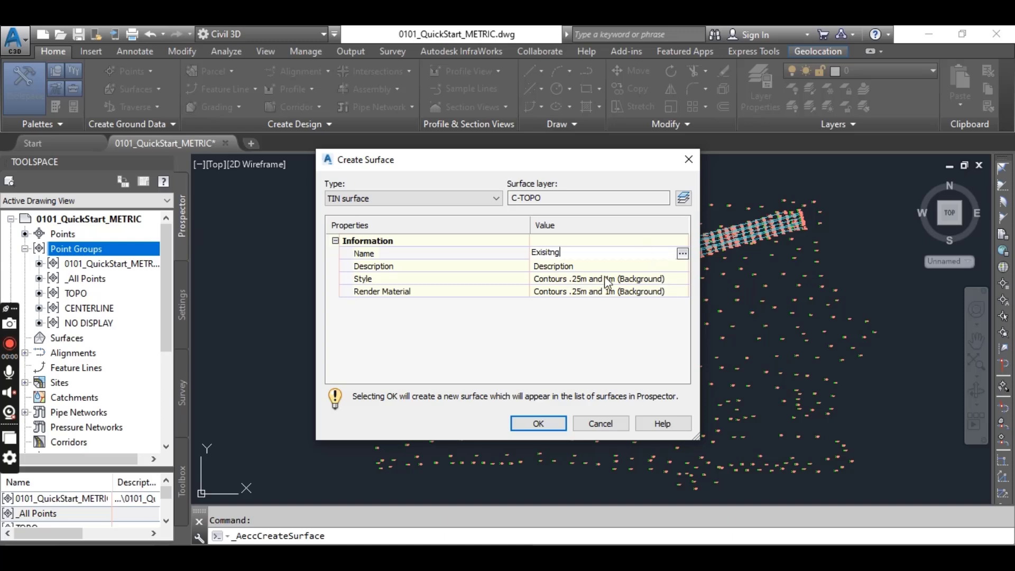
click(546, 430)
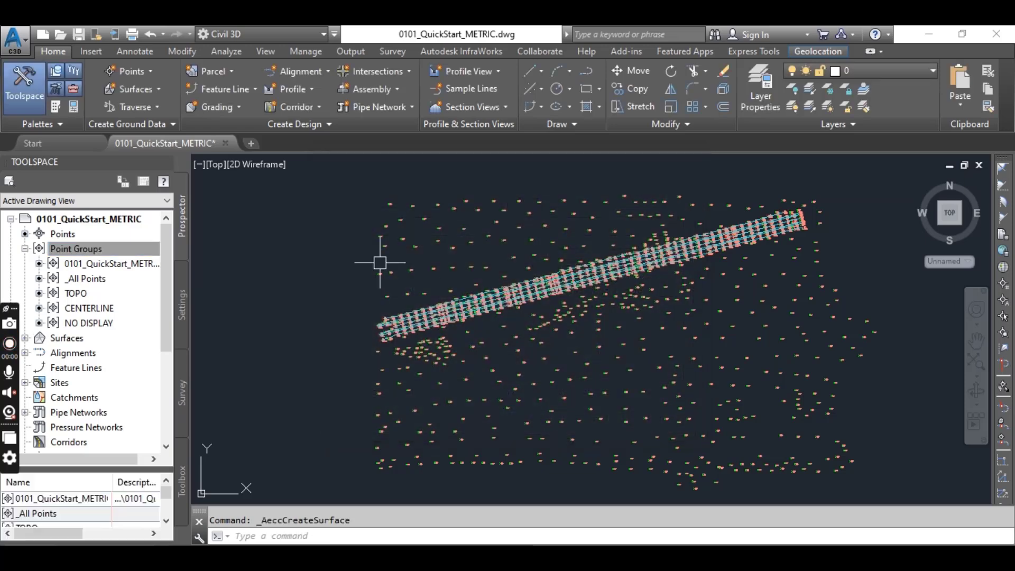
Step: In Prospector, collapse Point Groups and select Point Groups under Exisitng's Definition
click(25, 250)
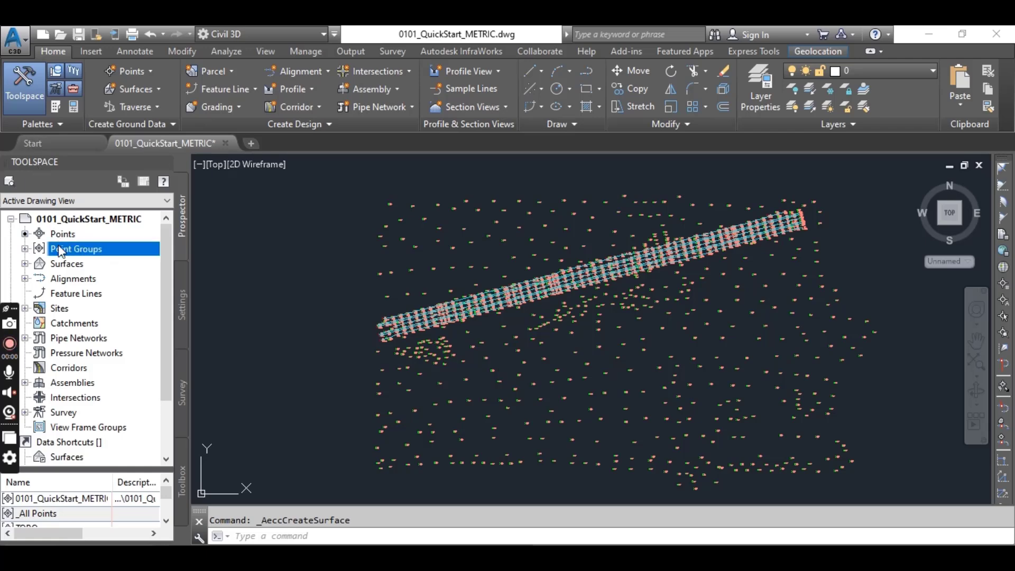
click(24, 263)
click(39, 278)
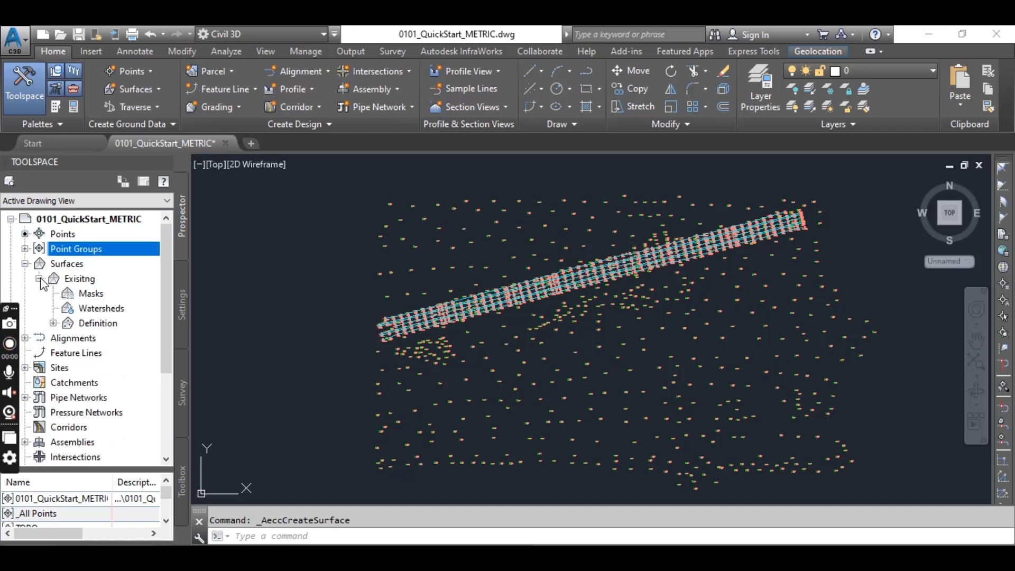
click(53, 324)
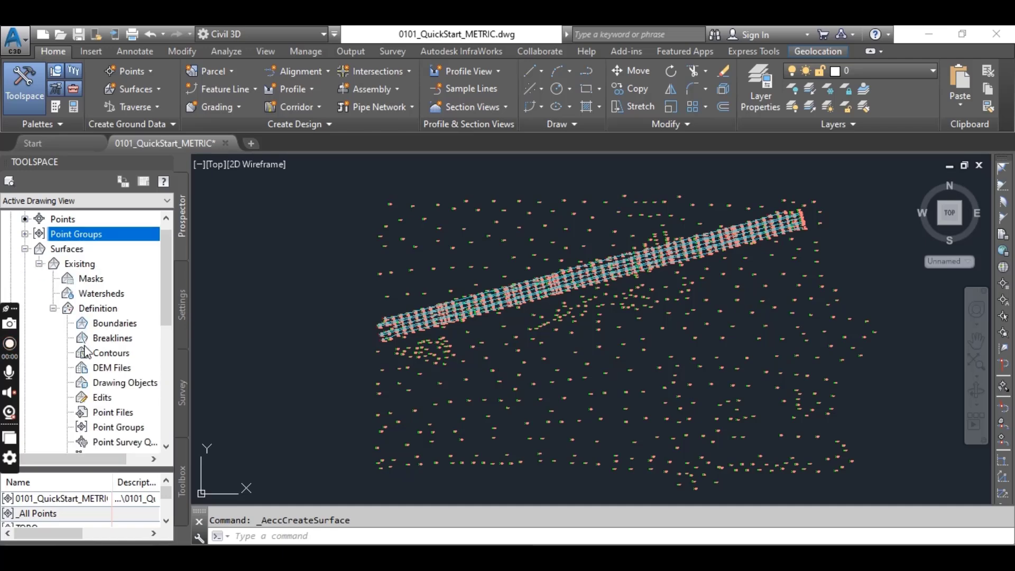
scroll(114, 381, down, 1)
click(119, 384)
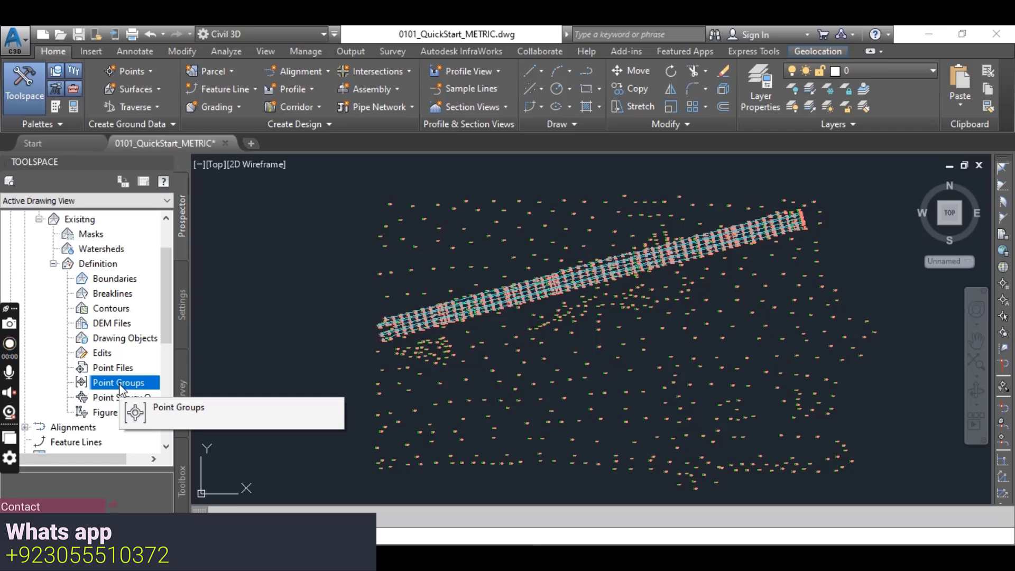
Step: Add the TOPO point group to the Exisitng surface definition
right_click(119, 383)
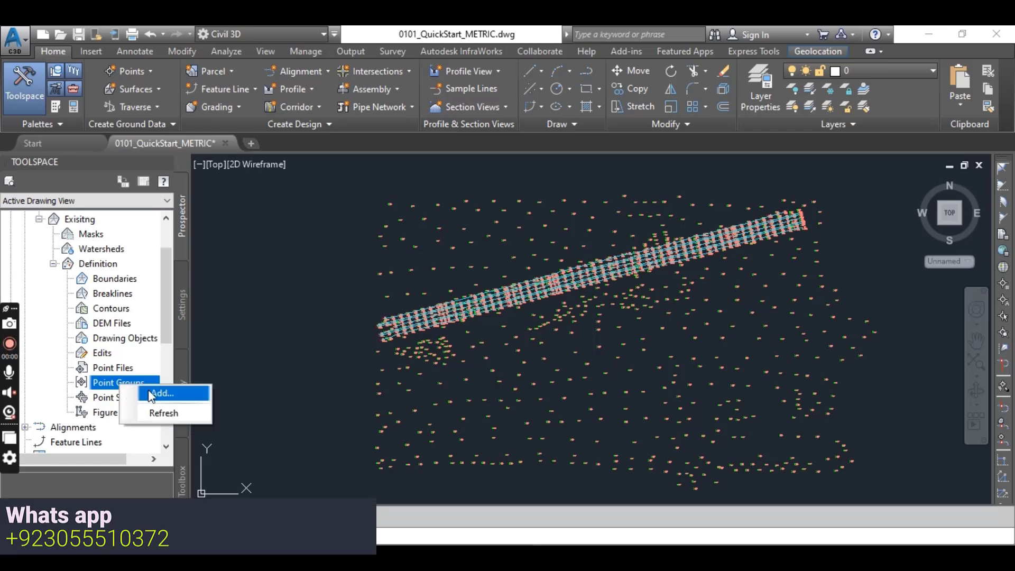
click(151, 390)
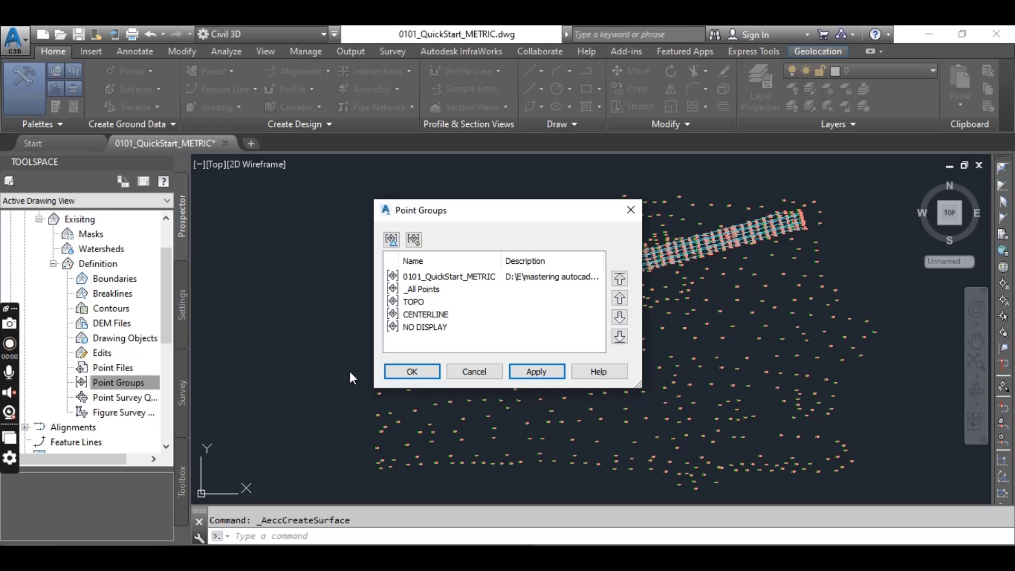
click(425, 302)
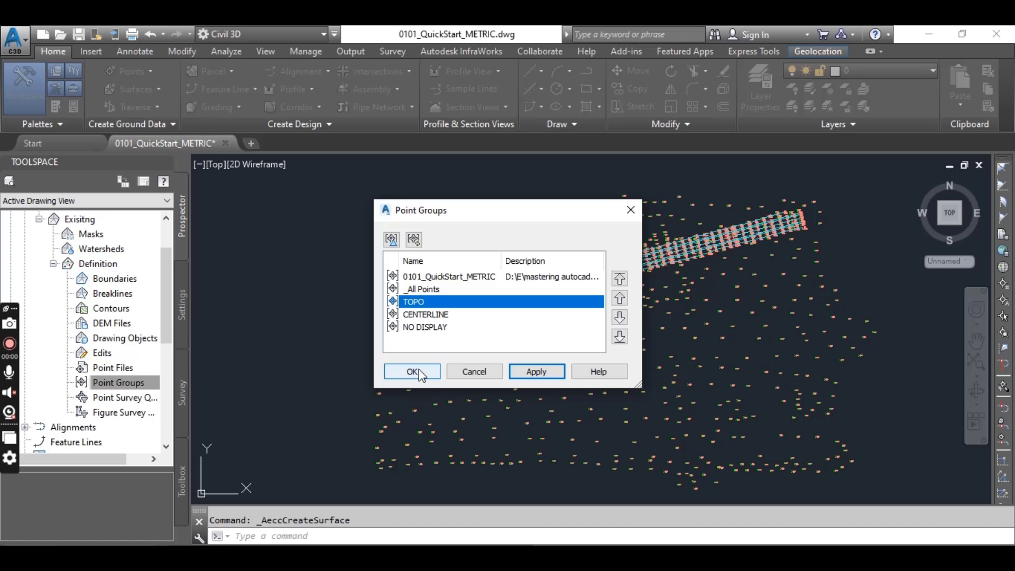
click(412, 372)
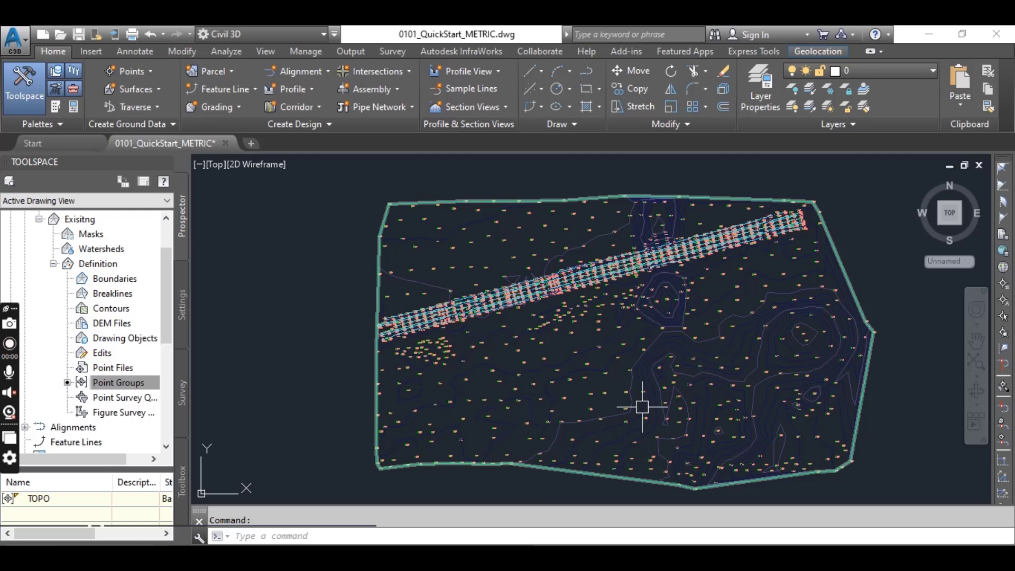
scroll(642, 407, up, 5)
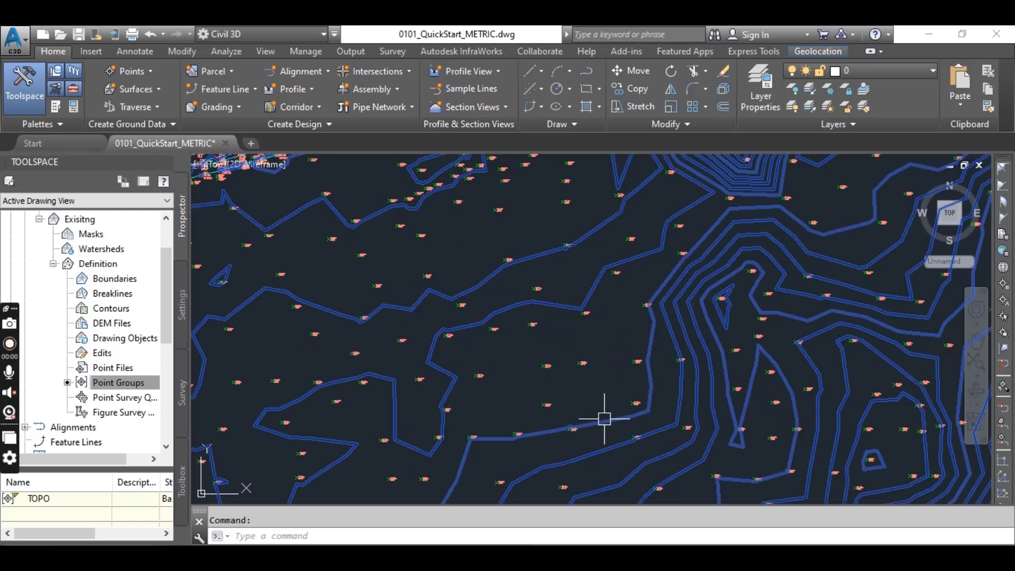
Step: Select and deselect the new surface, then show the quickstart survey database tree
click(604, 418)
scroll(567, 341, down, 3)
scroll(561, 345, down, 2)
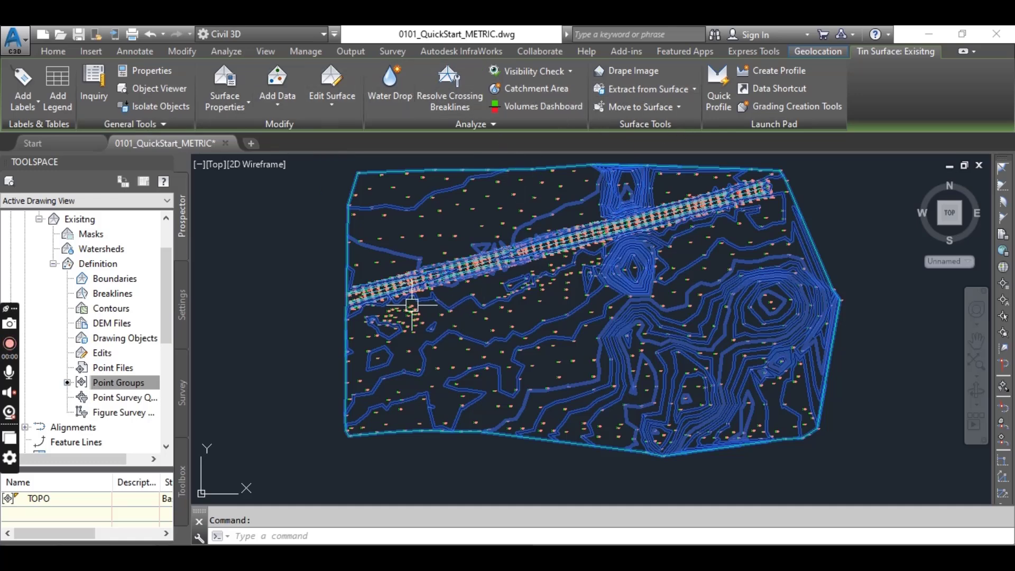
key(Escape)
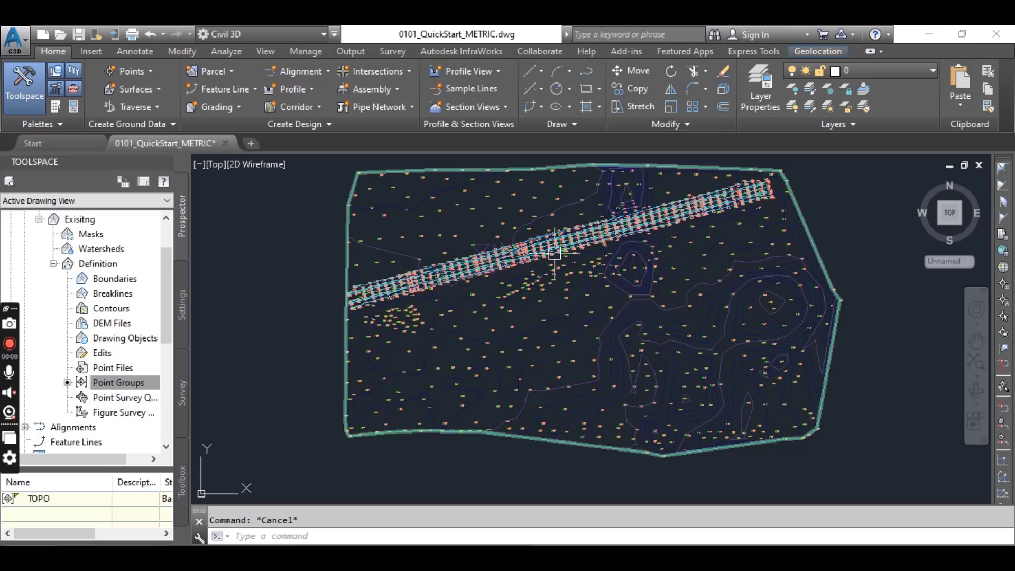
scroll(559, 231, up, 5)
scroll(559, 231, up, 1)
scroll(562, 230, up, 1)
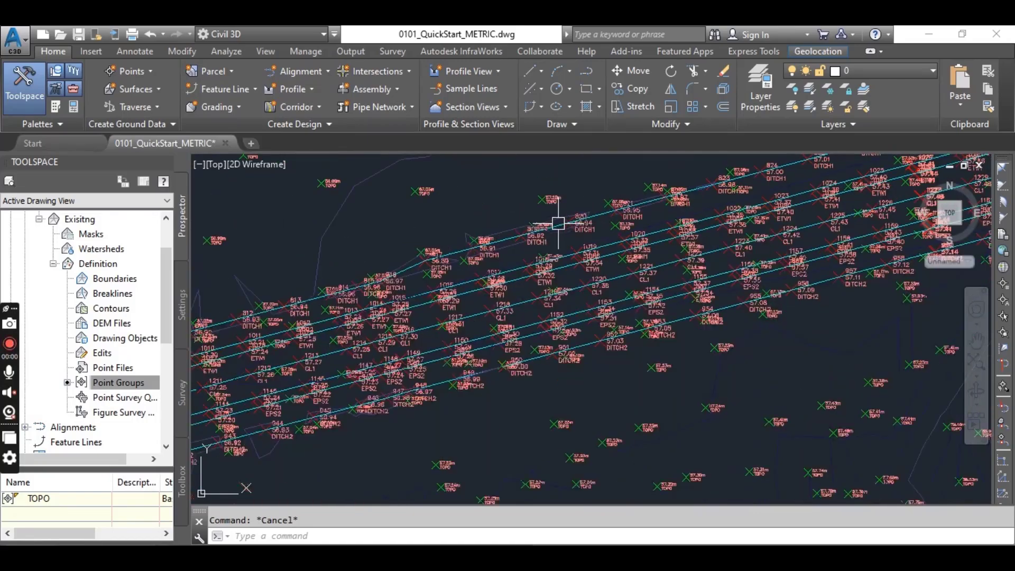
scroll(563, 228, up, 2)
scroll(564, 228, down, 3)
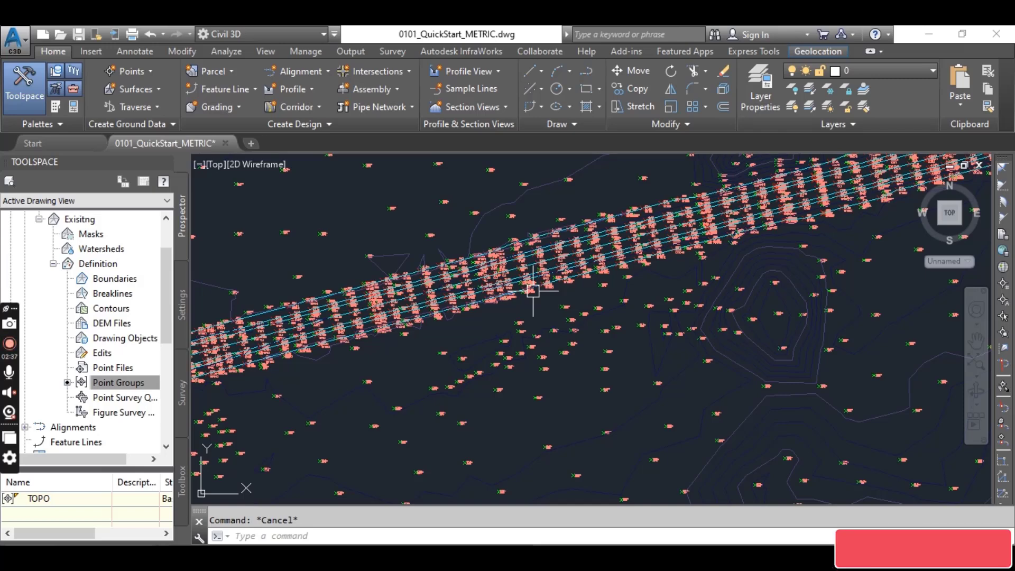
click(182, 393)
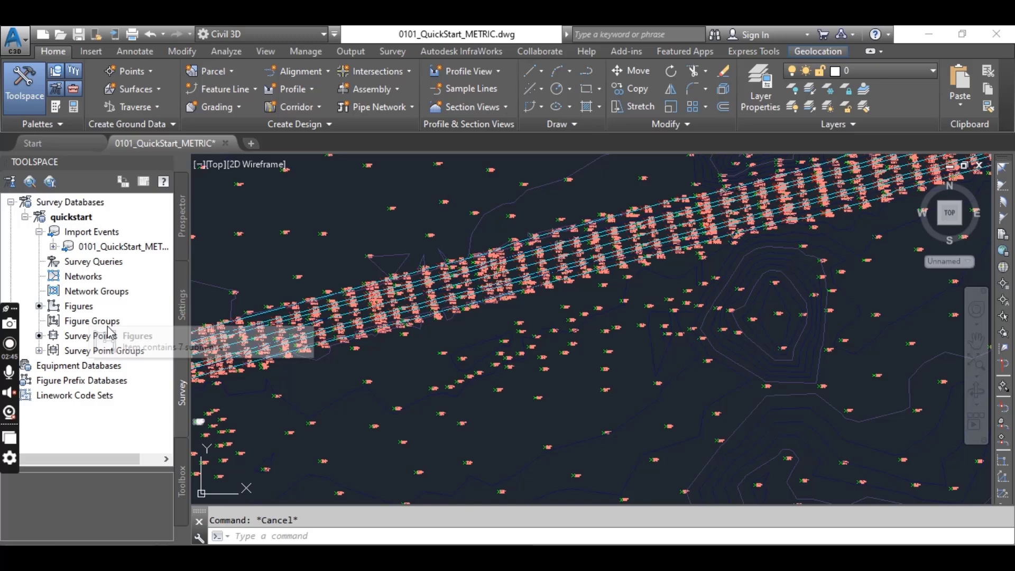
Step: Mark figures CL1, DITCH1, DITCH2, EPS1, EPS2, ETW1 and ETW2 as Exisitng breaklines
click(83, 308)
right_click(85, 310)
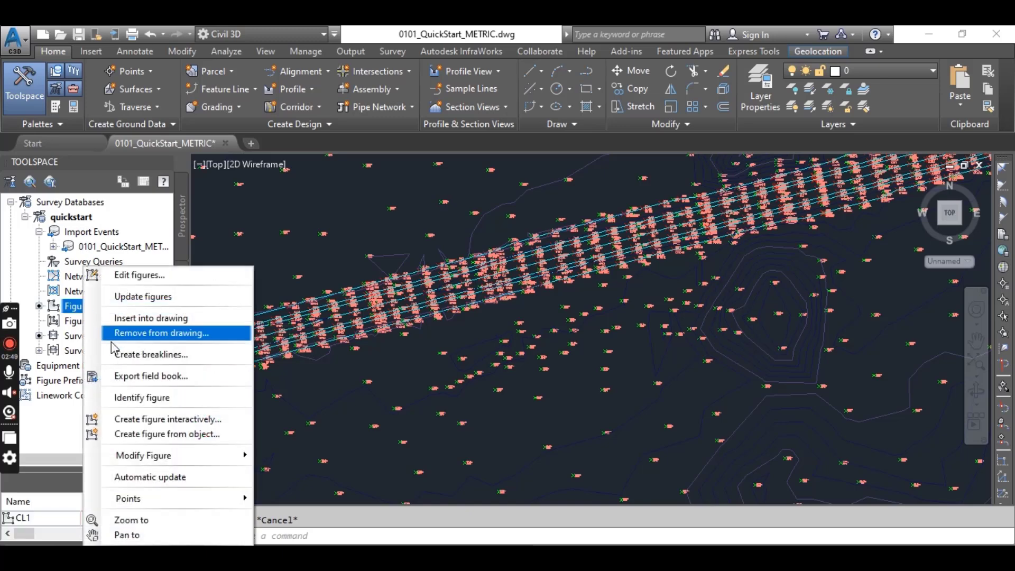
click(131, 361)
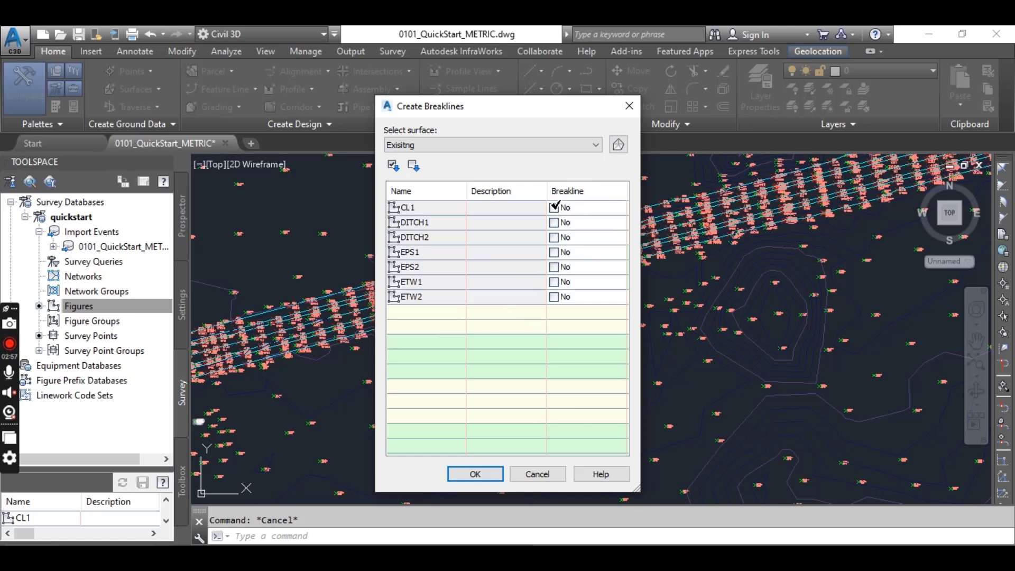
click(554, 208)
click(554, 236)
click(554, 252)
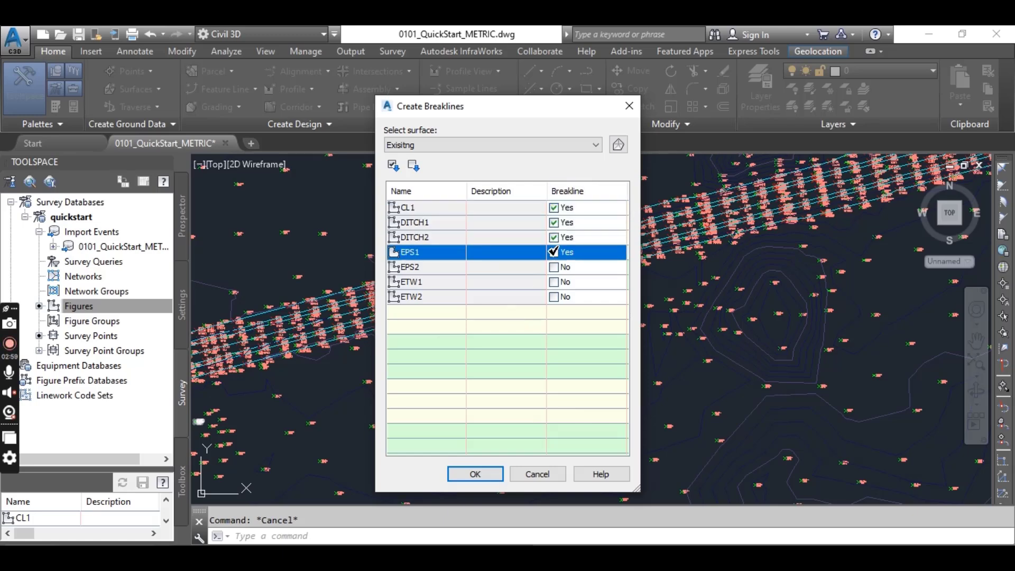
click(554, 283)
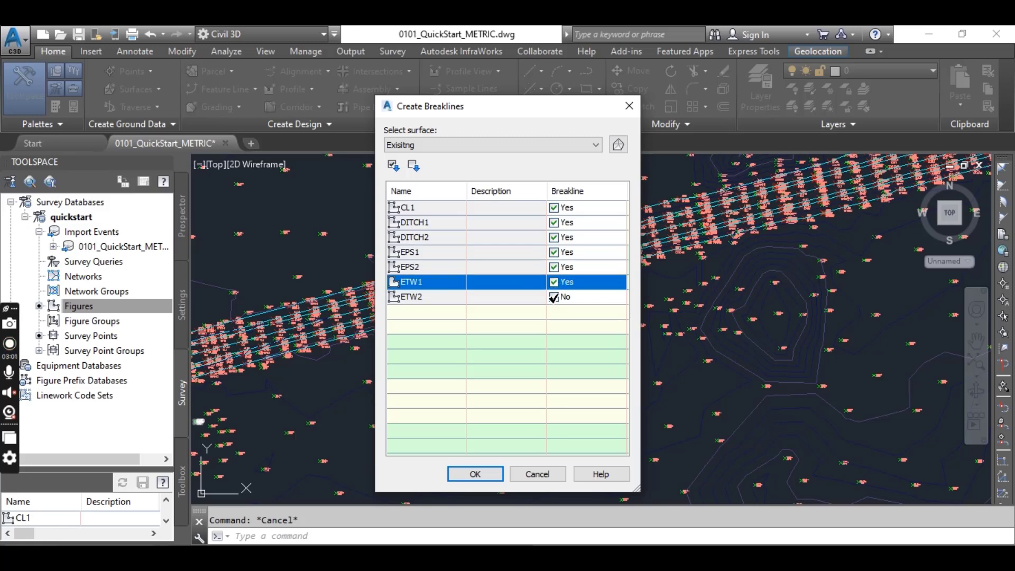
click(554, 297)
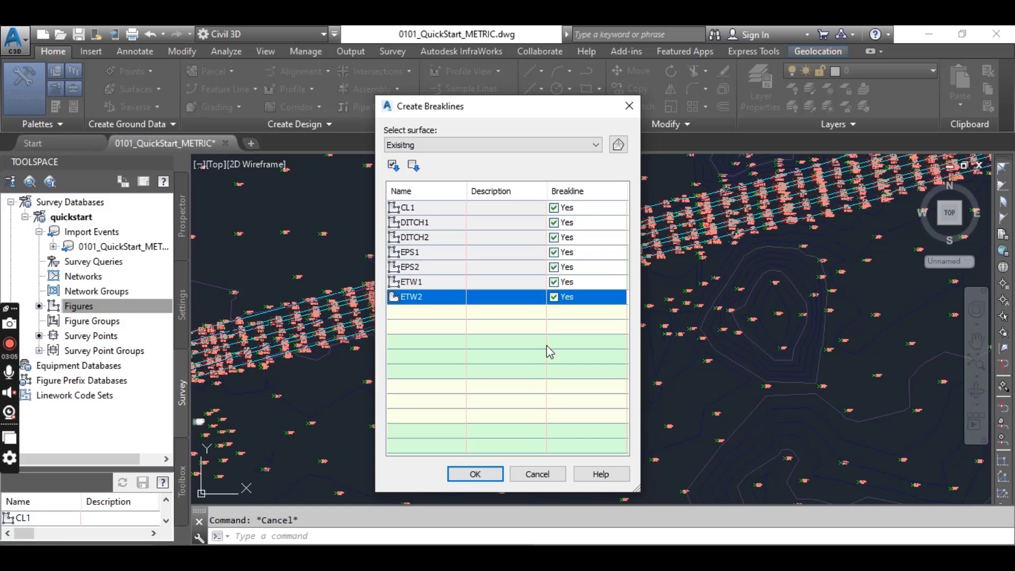
click(485, 475)
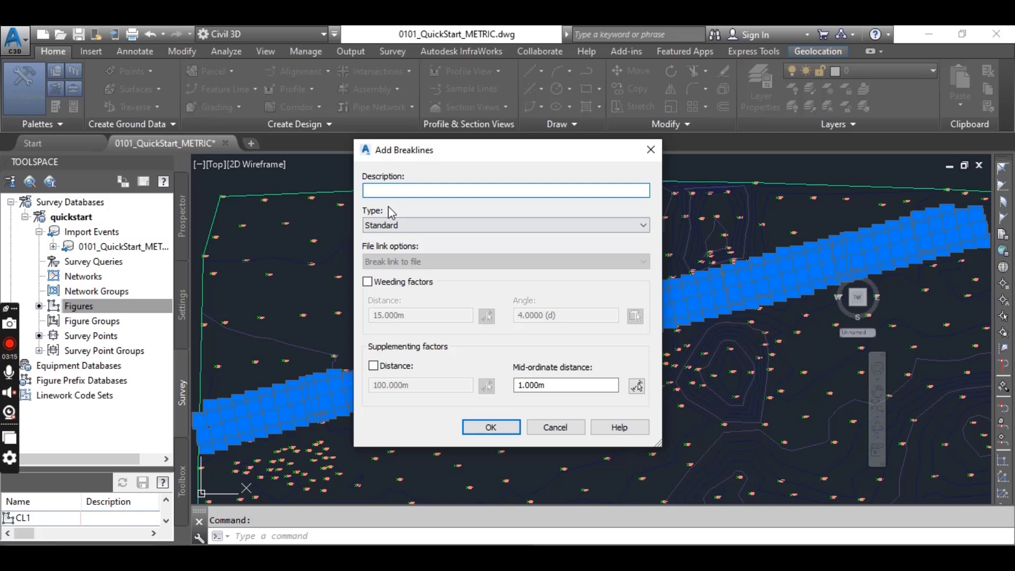
Step: Accept the standard breakline settings to add the seven figure breaklines
click(491, 427)
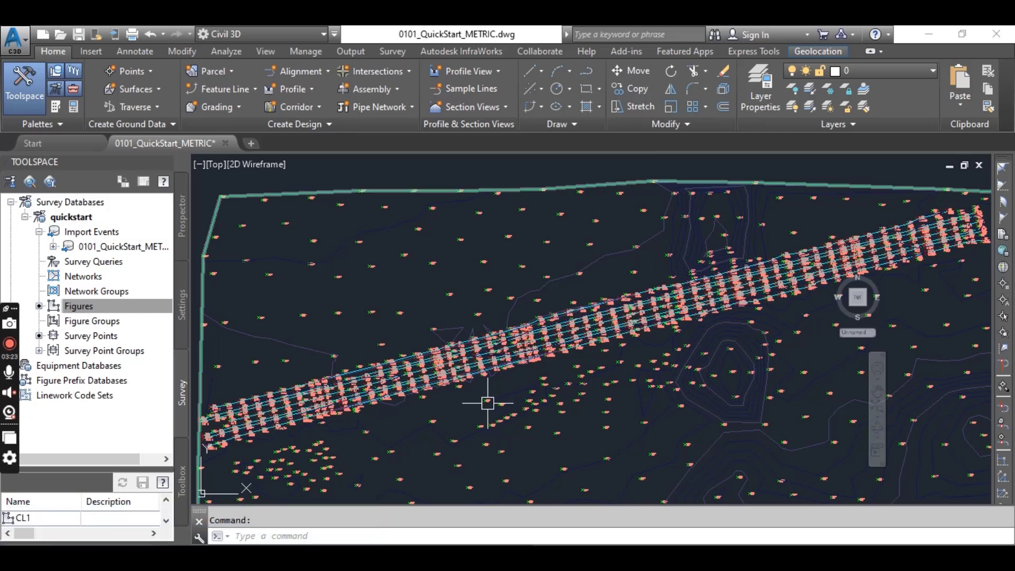
scroll(485, 402, up, 1)
scroll(477, 365, up, 2)
scroll(566, 326, up, 2)
scroll(566, 326, down, 2)
scroll(616, 324, down, 1)
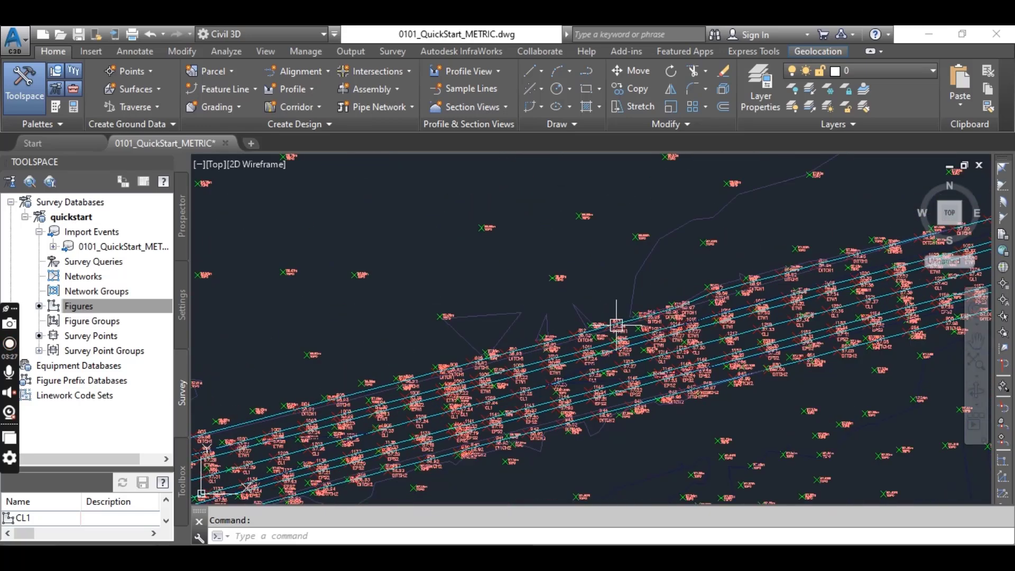
scroll(616, 324, down, 1)
scroll(608, 328, down, 2)
scroll(609, 328, down, 1)
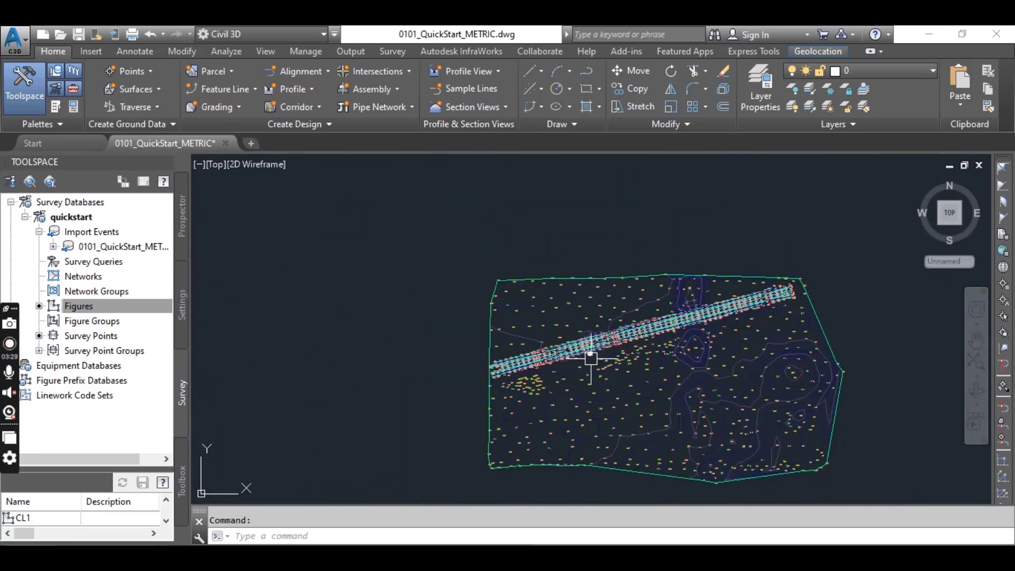
scroll(621, 442, up, 5)
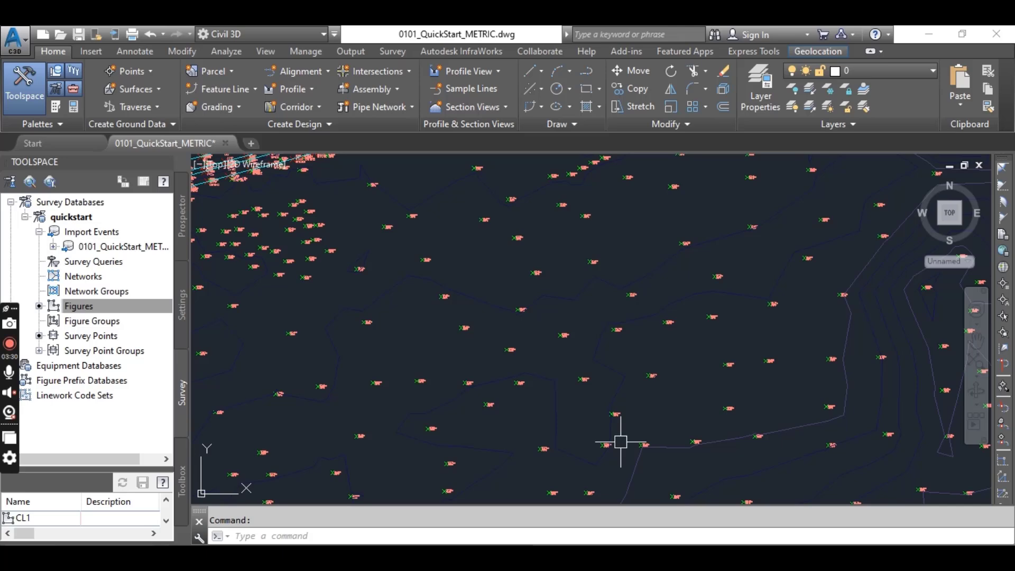
Step: Orbit and pan the Exisitng surface in the 3D Object Viewer
click(641, 465)
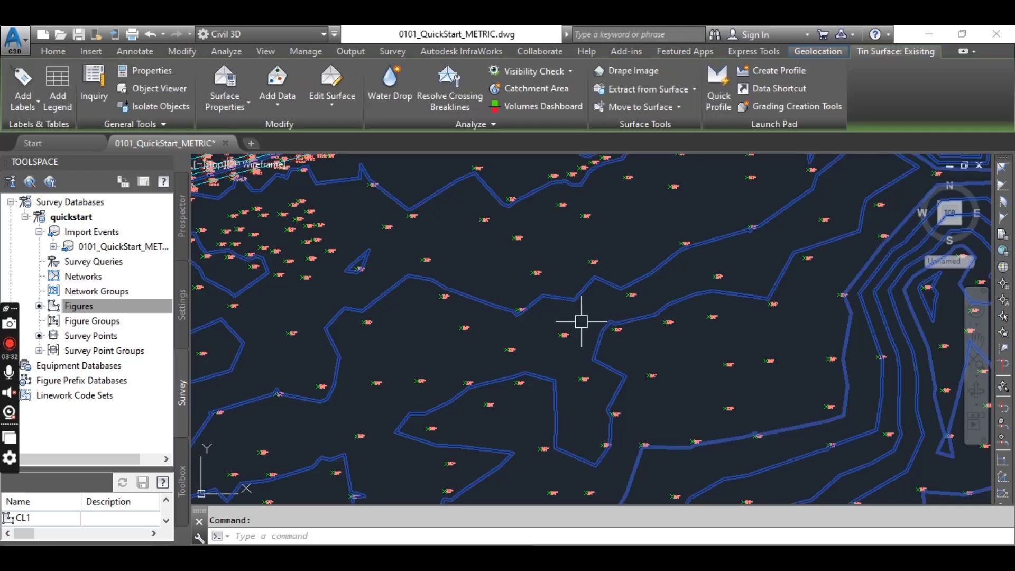
click(151, 89)
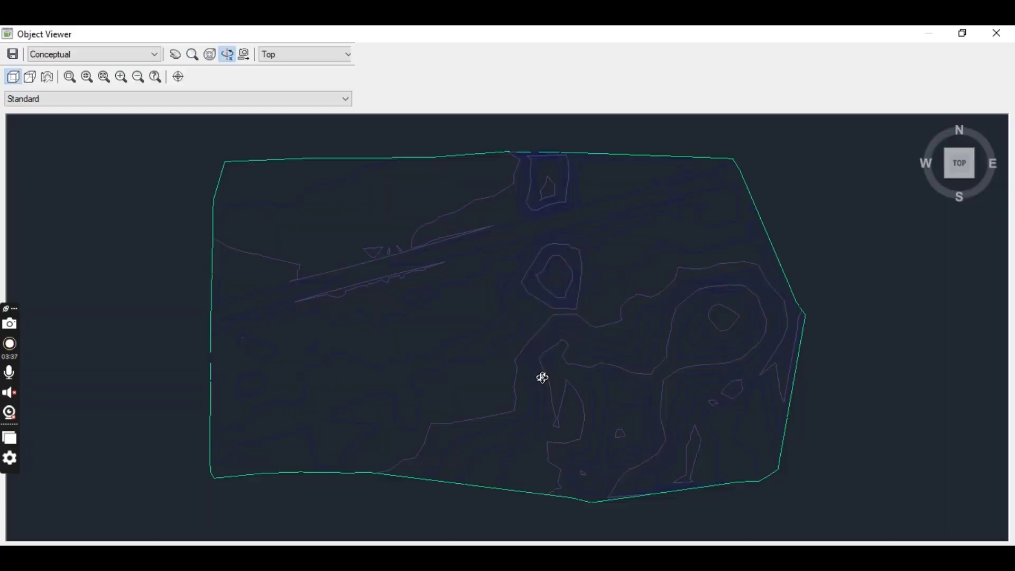
mouse_move(544, 365)
mouse_down()
mouse_move(627, 345)
mouse_move(667, 306)
mouse_up()
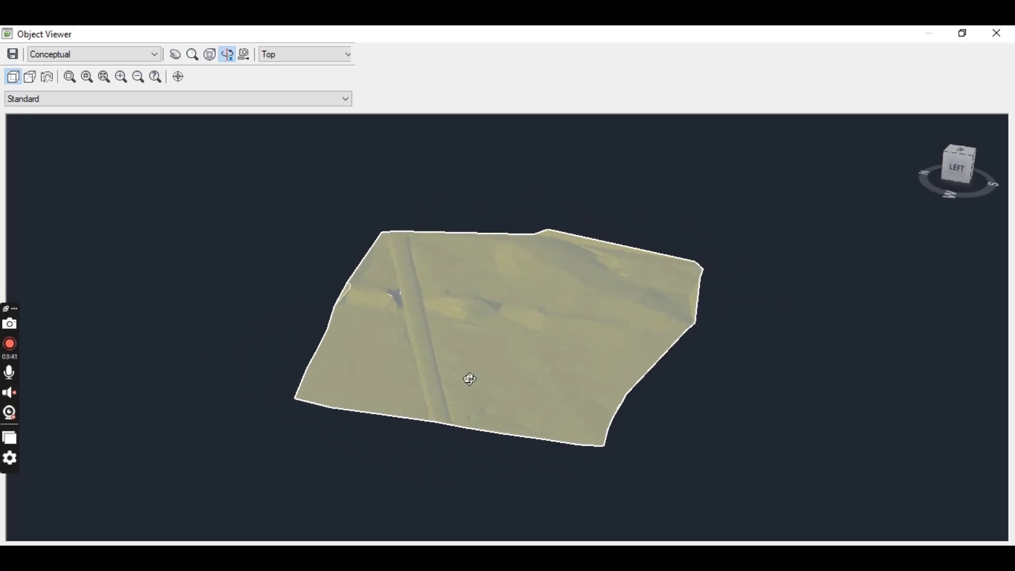
scroll(470, 379, up, 1)
scroll(429, 378, up, 1)
scroll(442, 306, up, 2)
scroll(403, 329, down, 2)
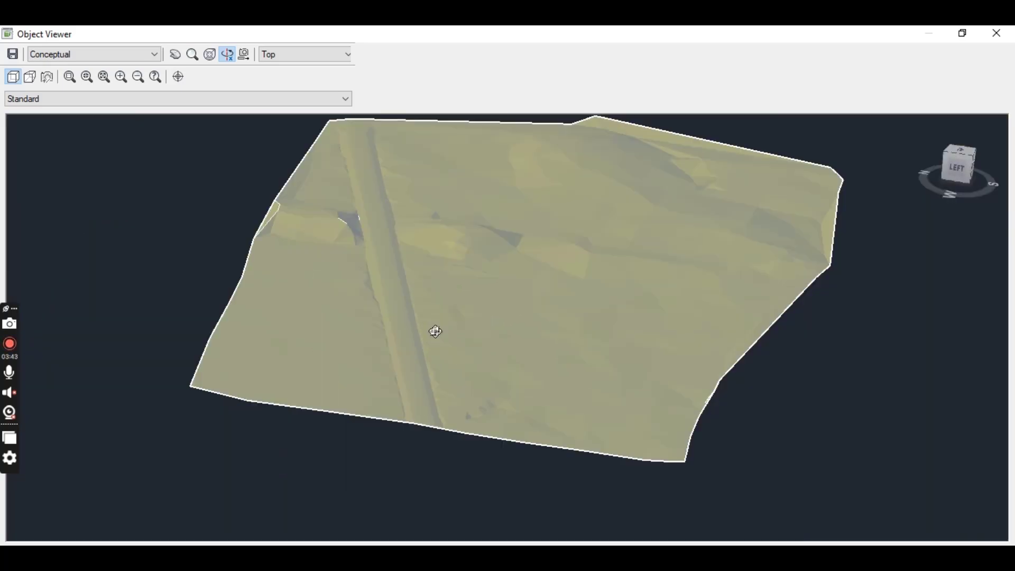
middle_drag(413, 315, 431, 355)
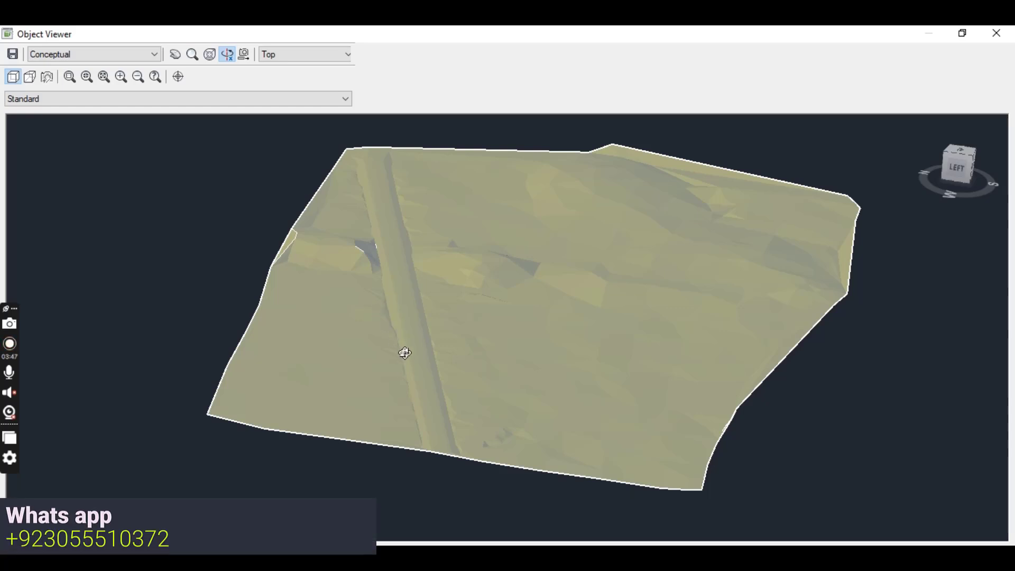
scroll(419, 380, up, 2)
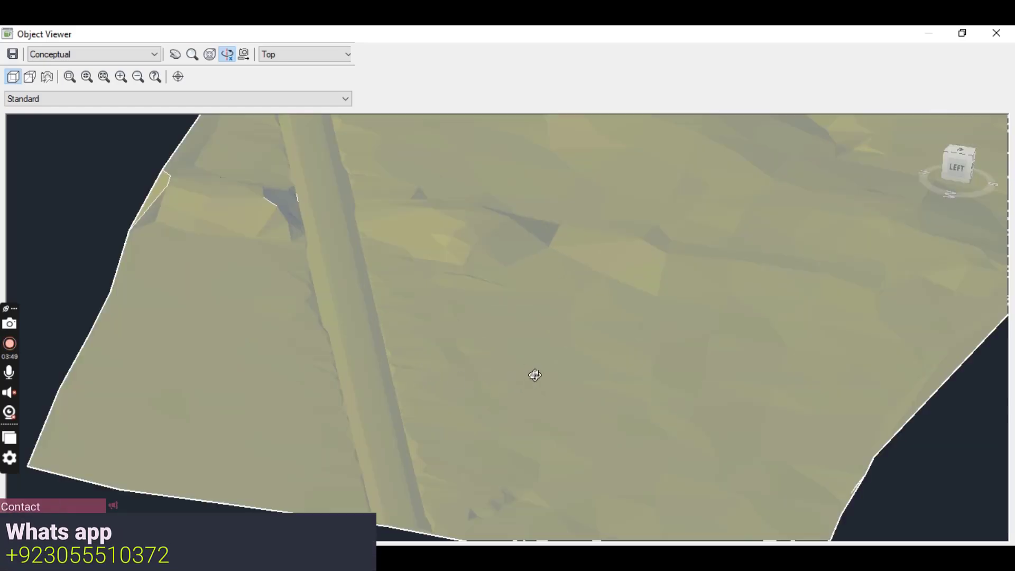
scroll(555, 347, down, 2)
key(Escape)
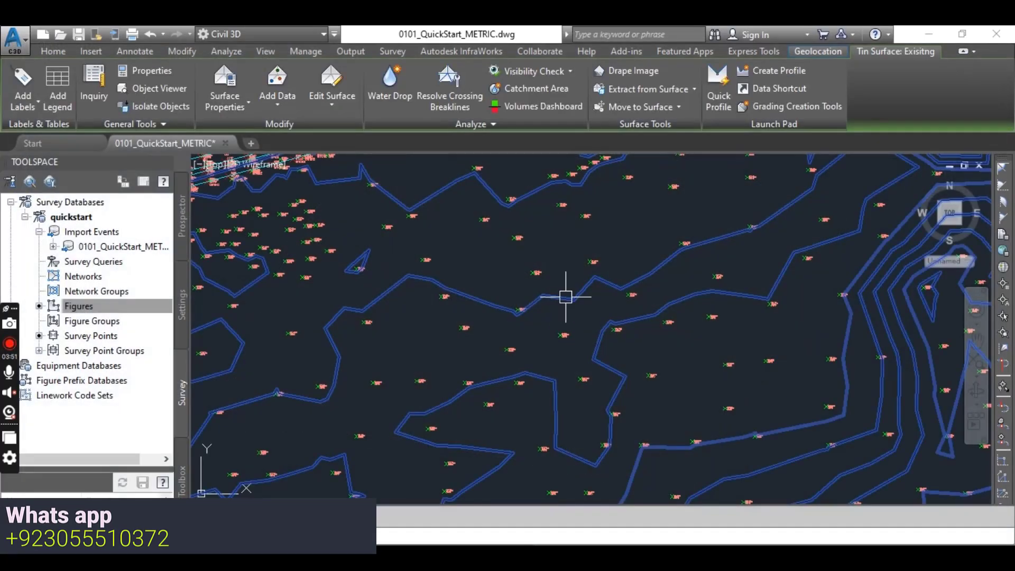
key(Escape)
scroll(555, 310, down, 2)
middle_drag(549, 326, 478, 352)
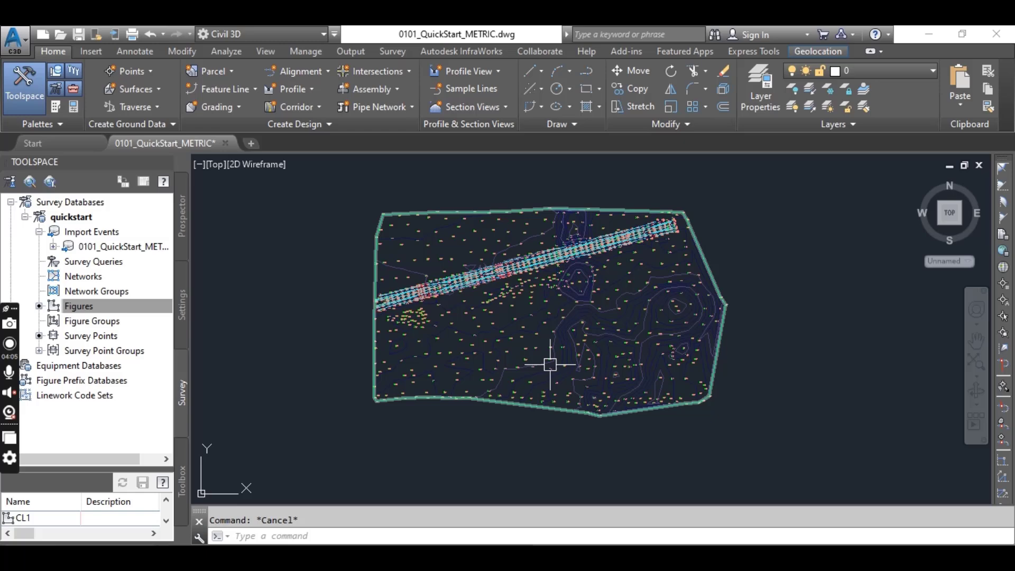
scroll(481, 276, up, 2)
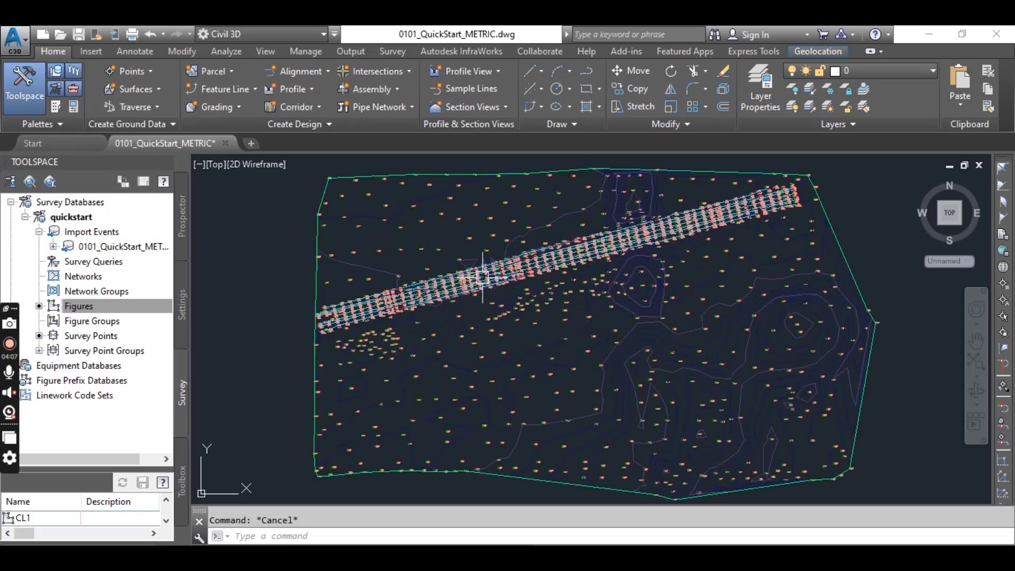
scroll(481, 277, up, 2)
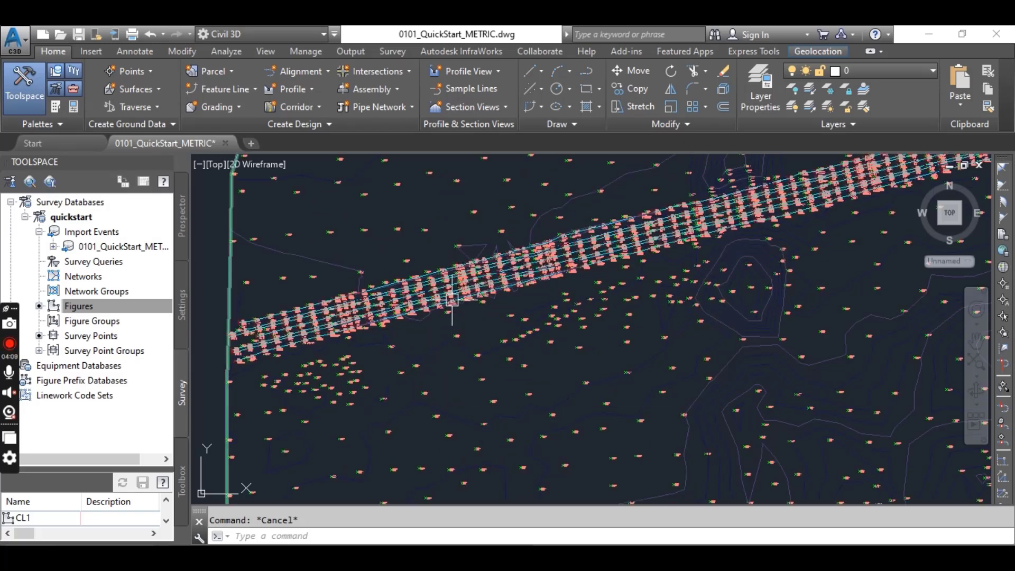